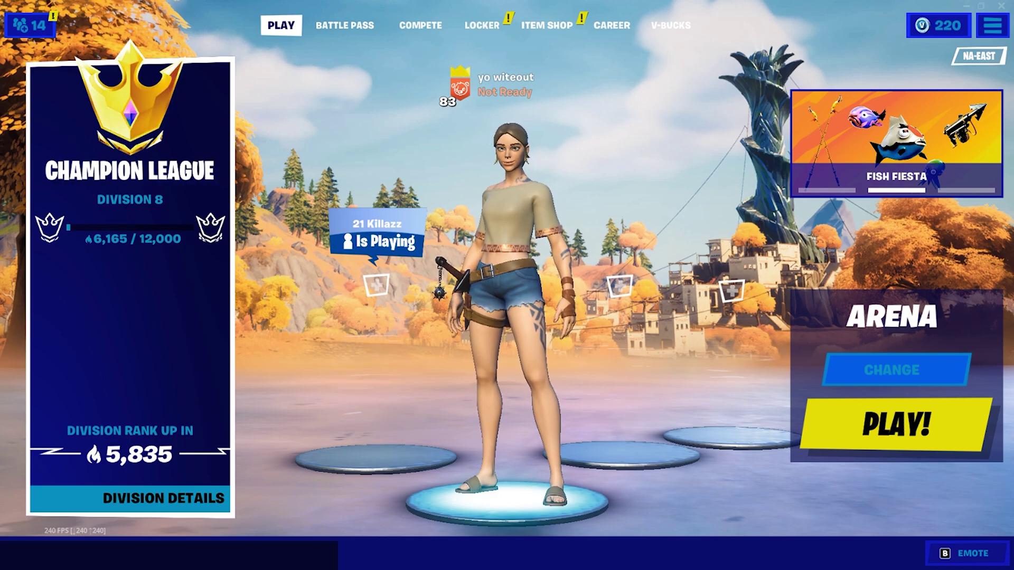
type("witeout")
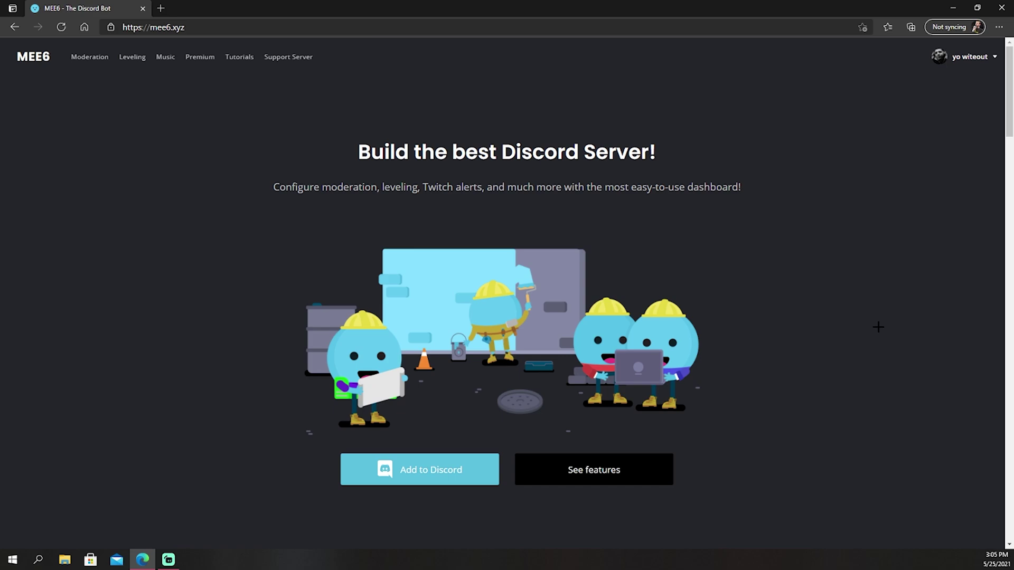
Look through the MEE6 website's feature overview and its Moderation page
left_click(641, 470)
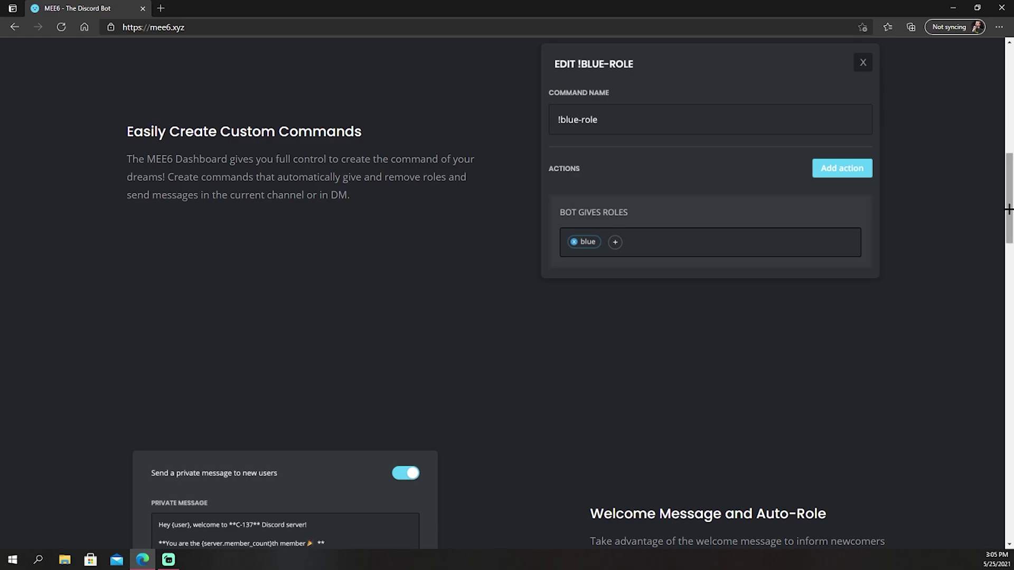
scroll(1007, 208, "down", 4)
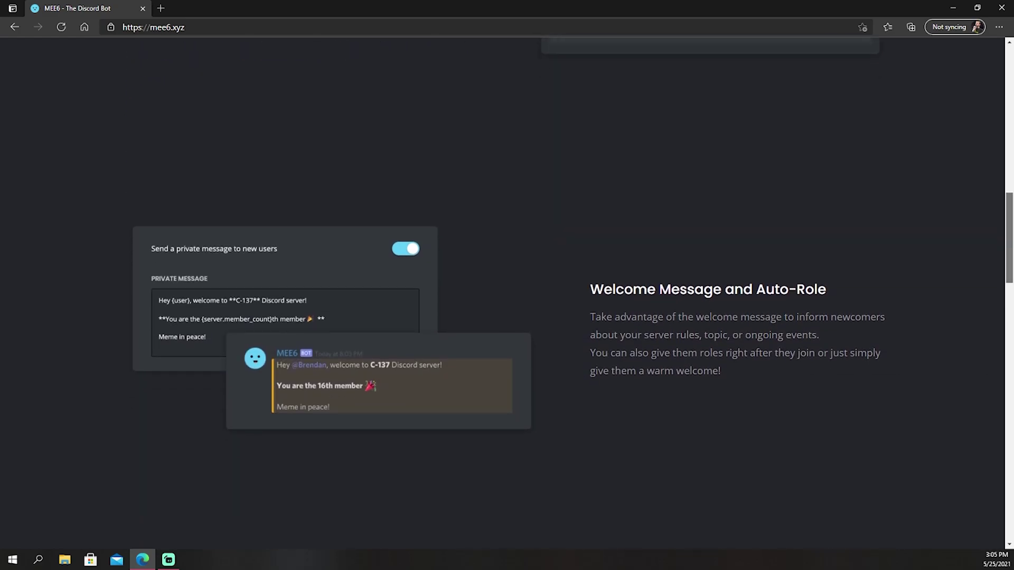
scroll(960, 169, "up", 5)
scroll(960, 169, "up", 10)
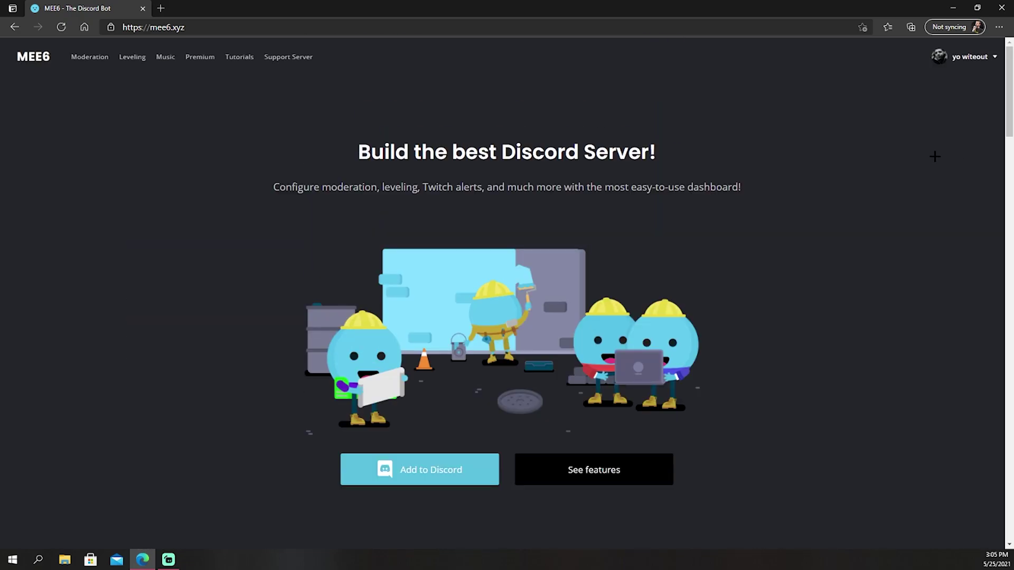
left_click(100, 66)
scroll(359, 147, "down", 5)
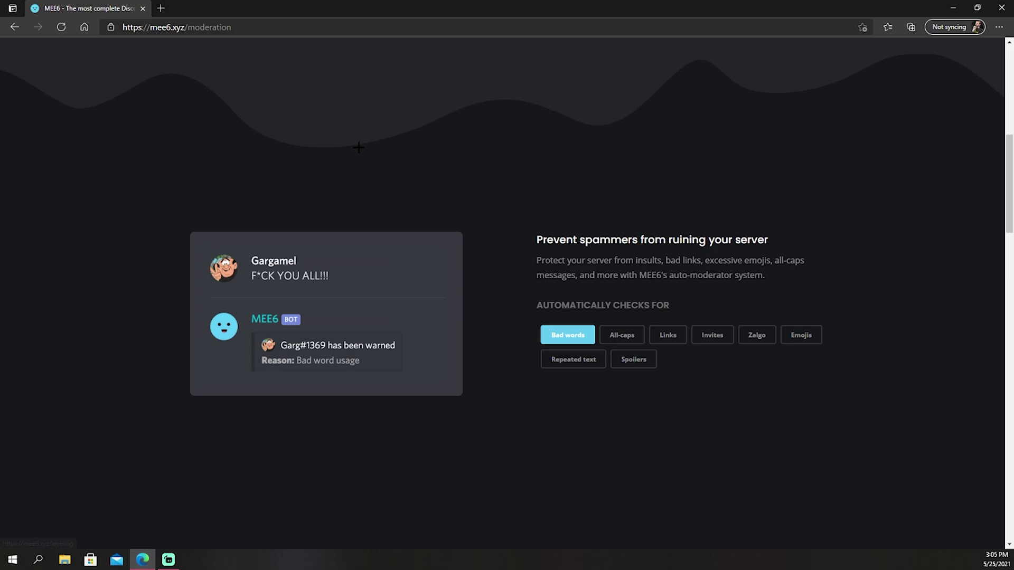
scroll(359, 147, "down", 10)
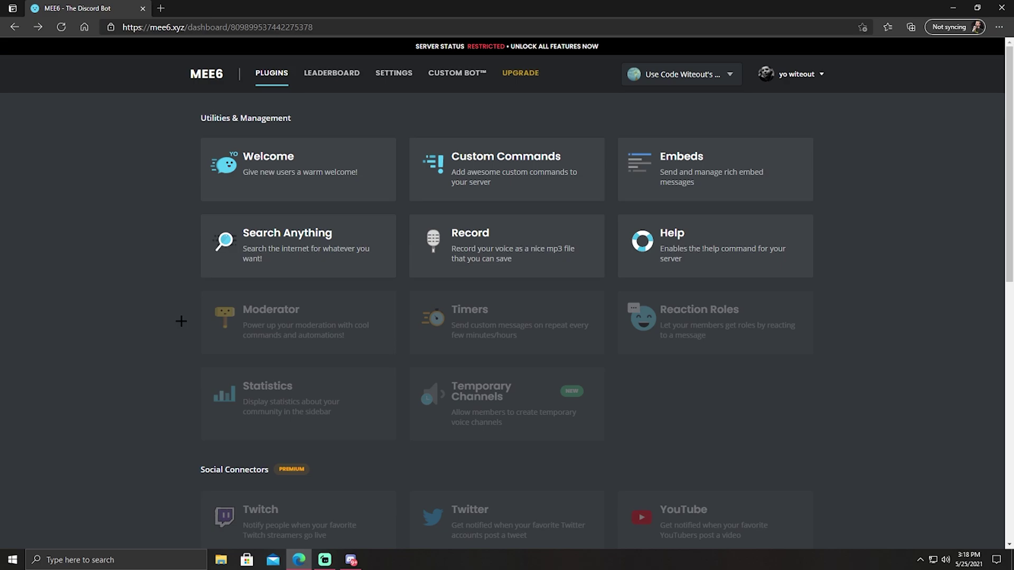
Enable the Moderator plugin for the server in the MEE6 dashboard and review its audit logging and auto-moderator settings
left_click(227, 321)
left_click(635, 316)
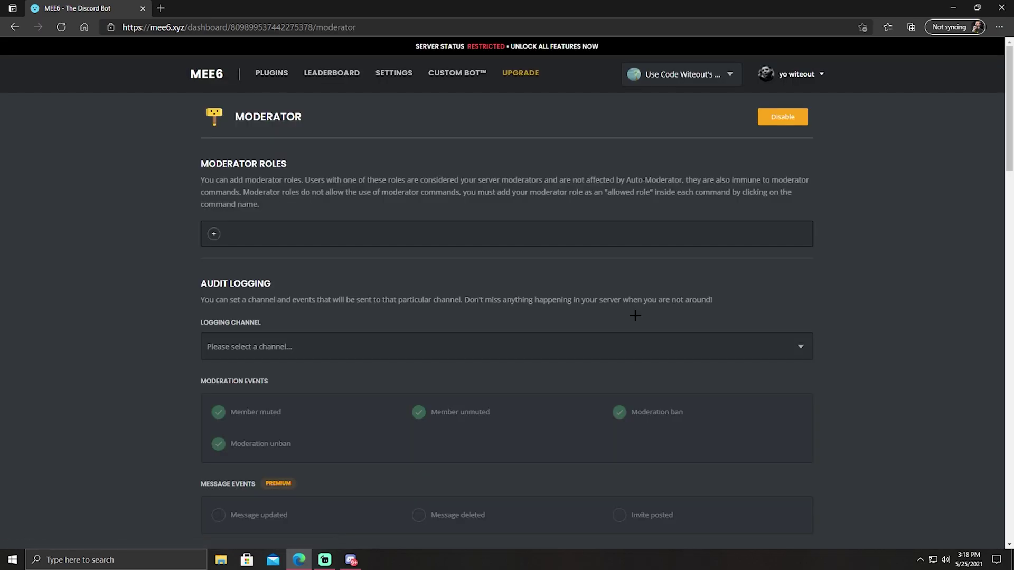
scroll(635, 315, "down", 15)
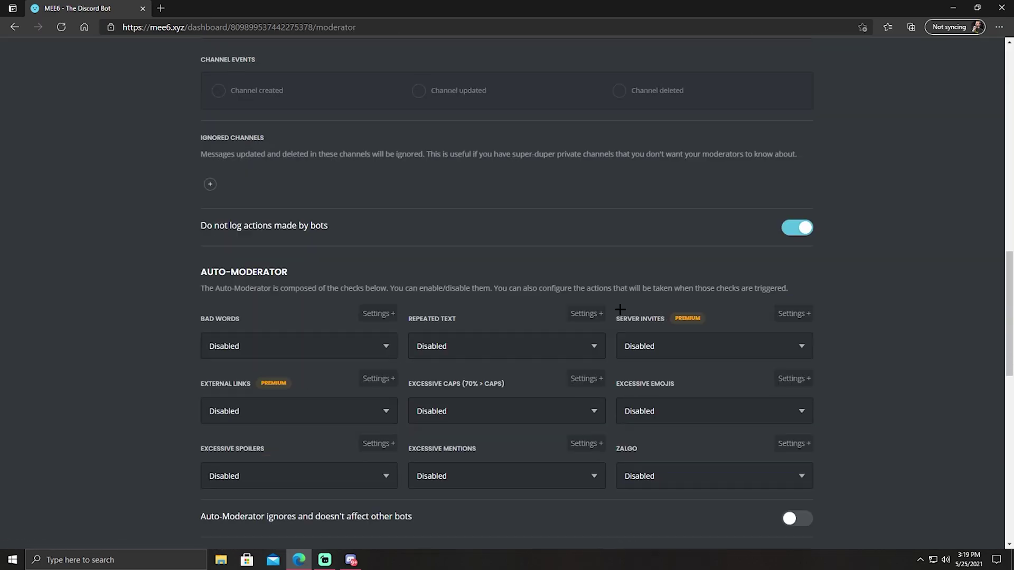
scroll(620, 310, "down", 11)
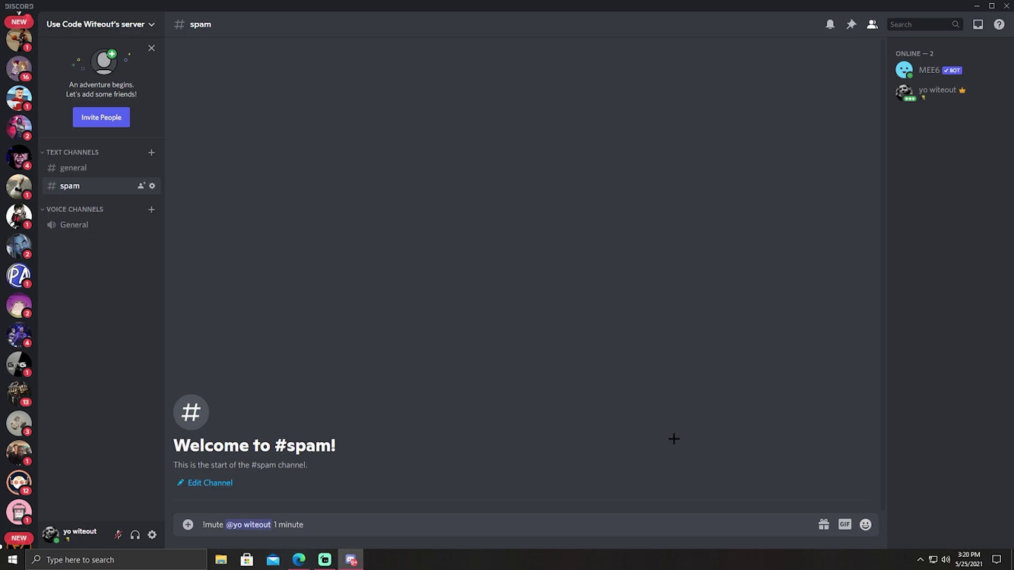
In the Discord server's #spam channel, send the prepared !mute command for 1 minute and the !rank command
key("Return")
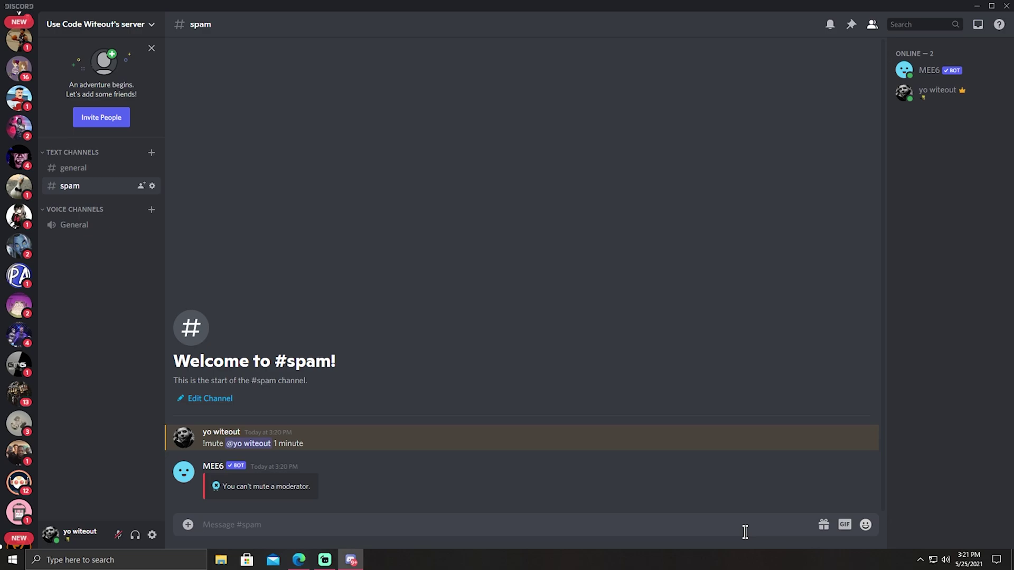
type("!rank")
key("Return")
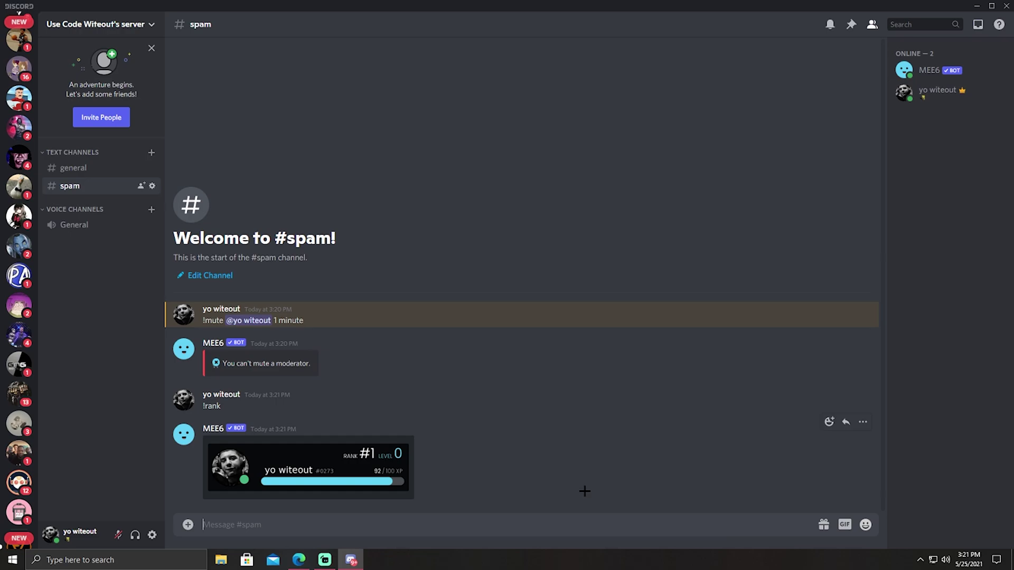
Switch to the MEE6 dashboard in the browser and look over its social connector and engagement plugins
left_click(299, 559)
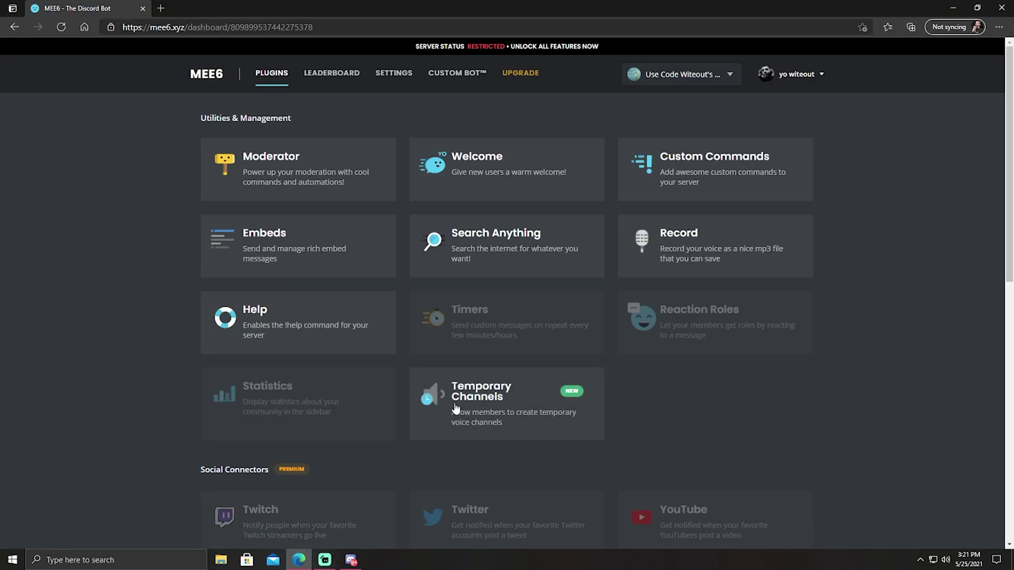
scroll(555, 248, "down", 6)
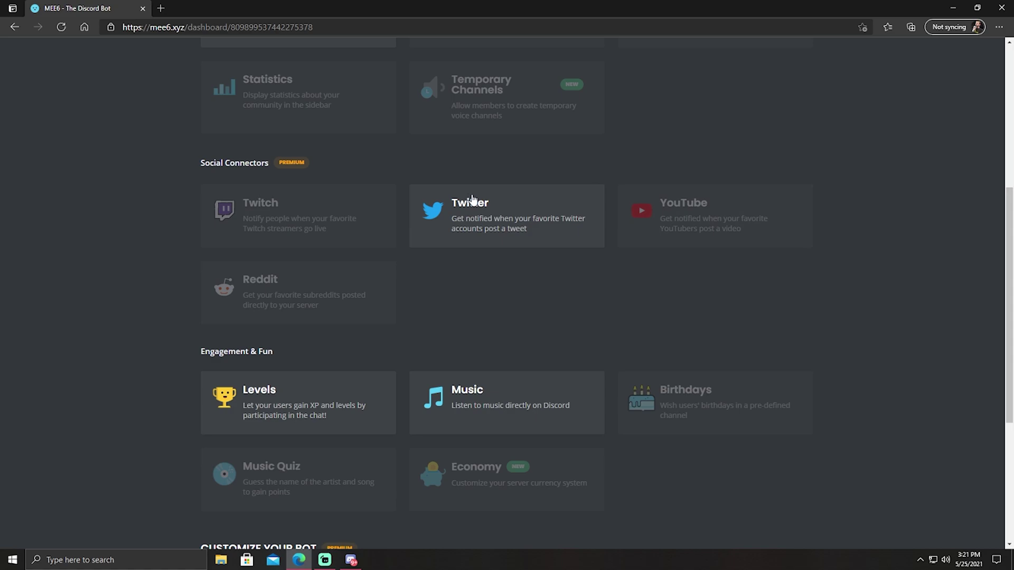
scroll(472, 199, "up", 5)
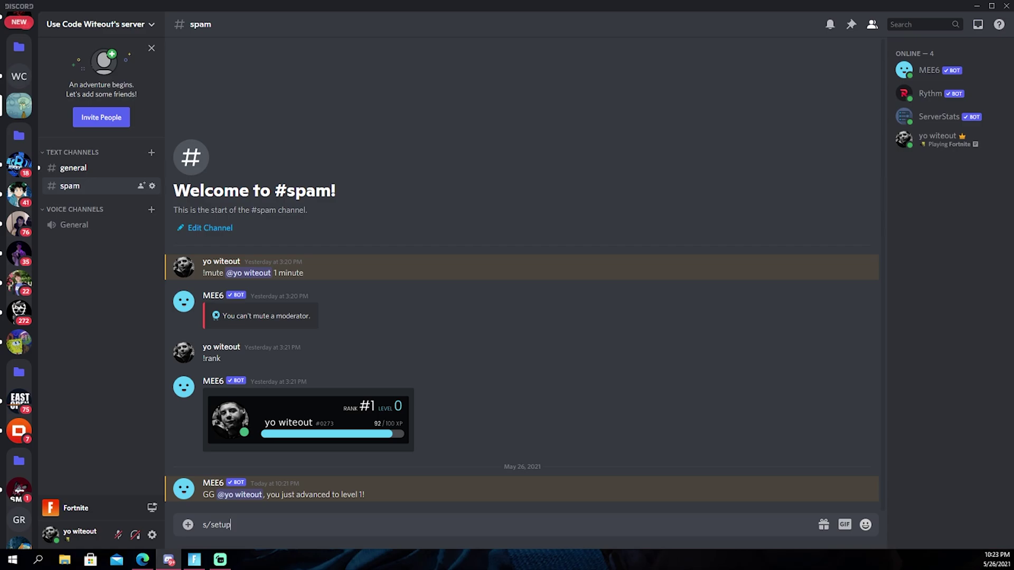
Run s/setup in Discord's #spam channel with voice counters, and move the Server Stats category up the channel list
key("Return")
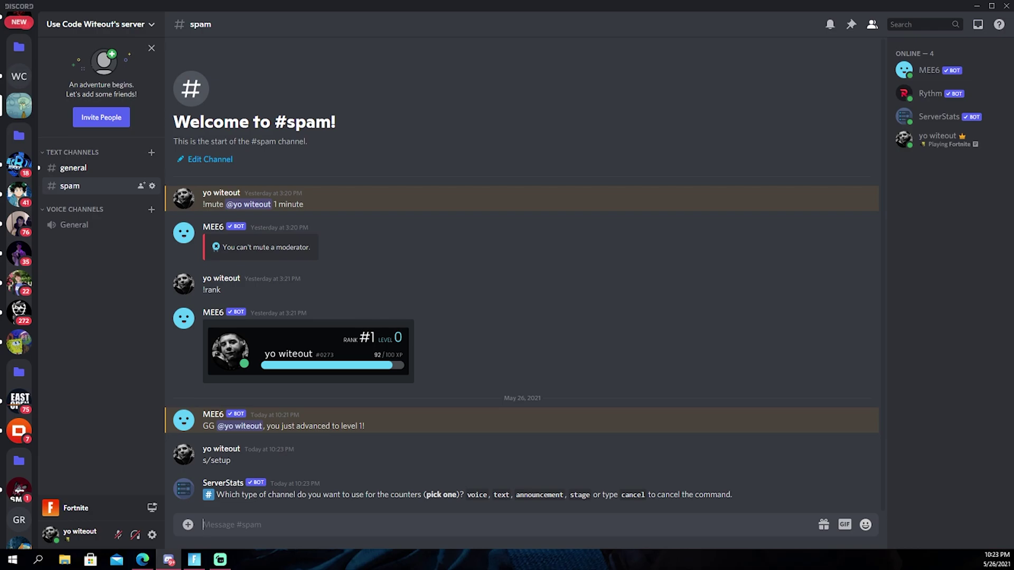
type("voice")
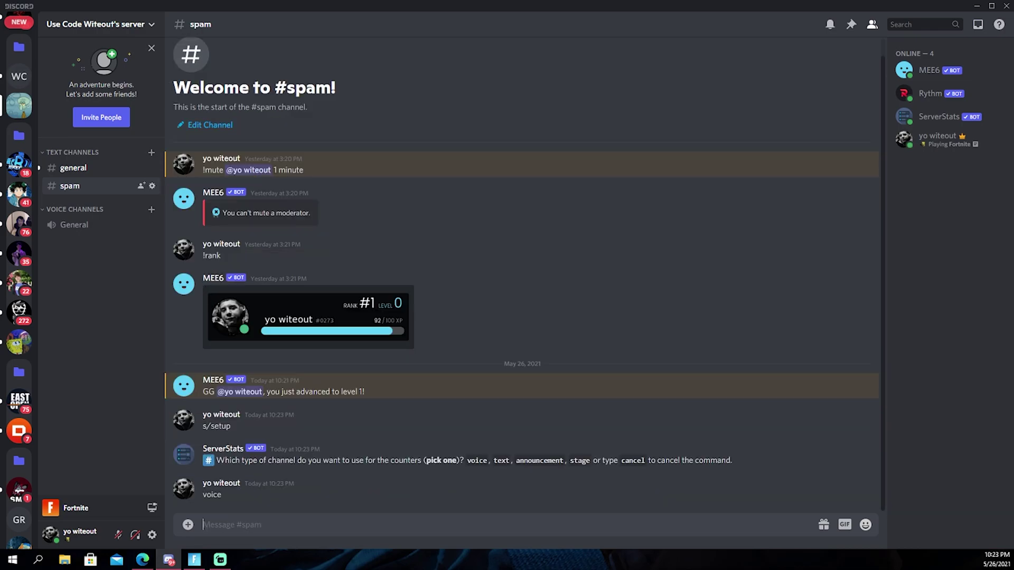
key("Return")
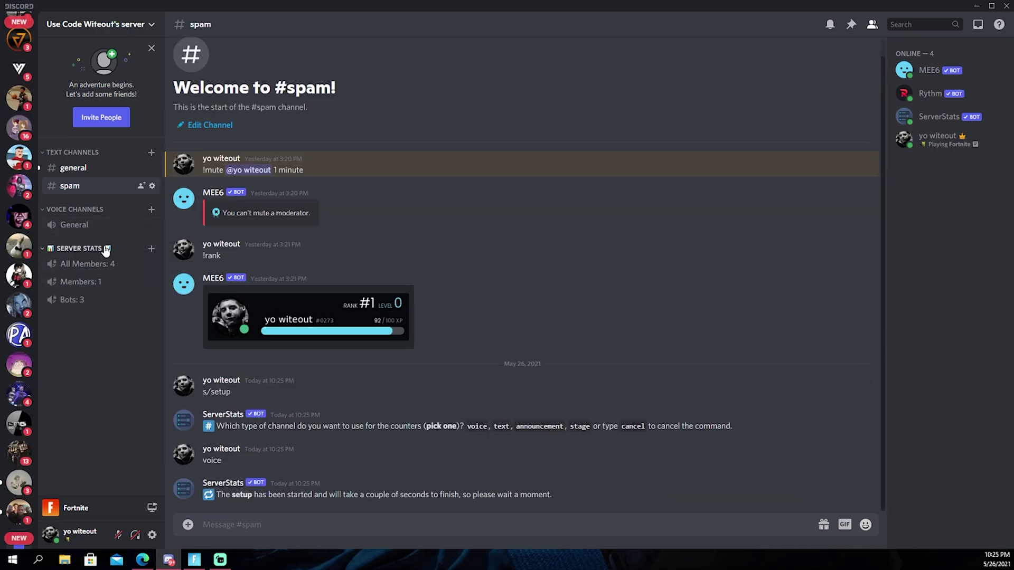
left_click_drag(108, 252, 110, 179)
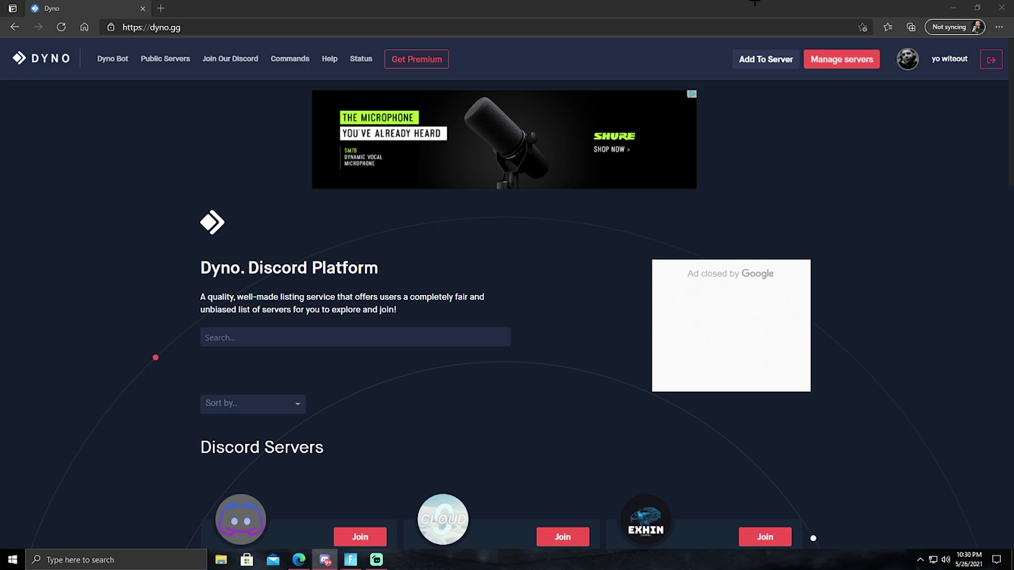
left_click(754, 2)
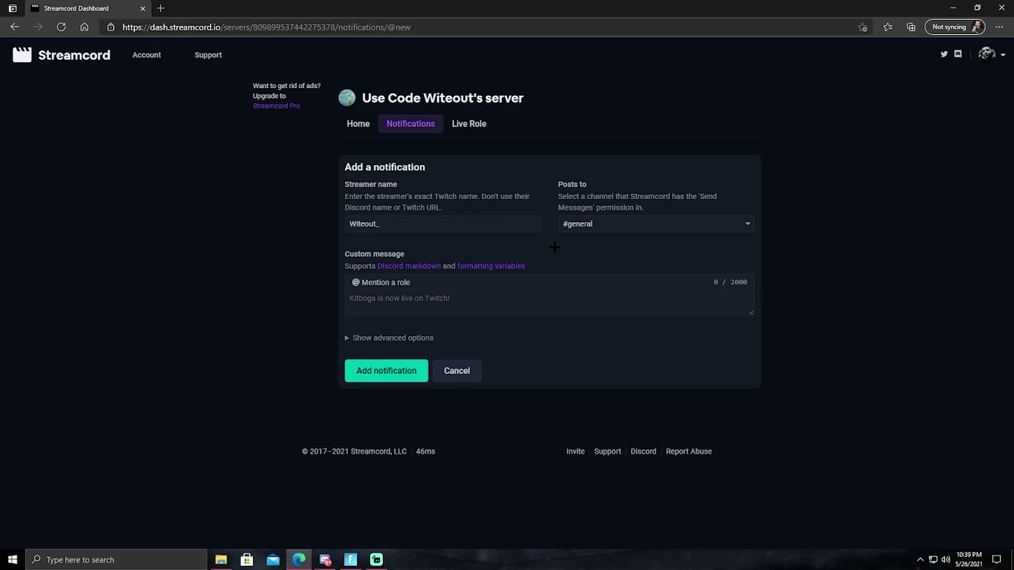
Set the new Streamcord notification to post to #streams and open its custom message for editing
left_click(588, 226)
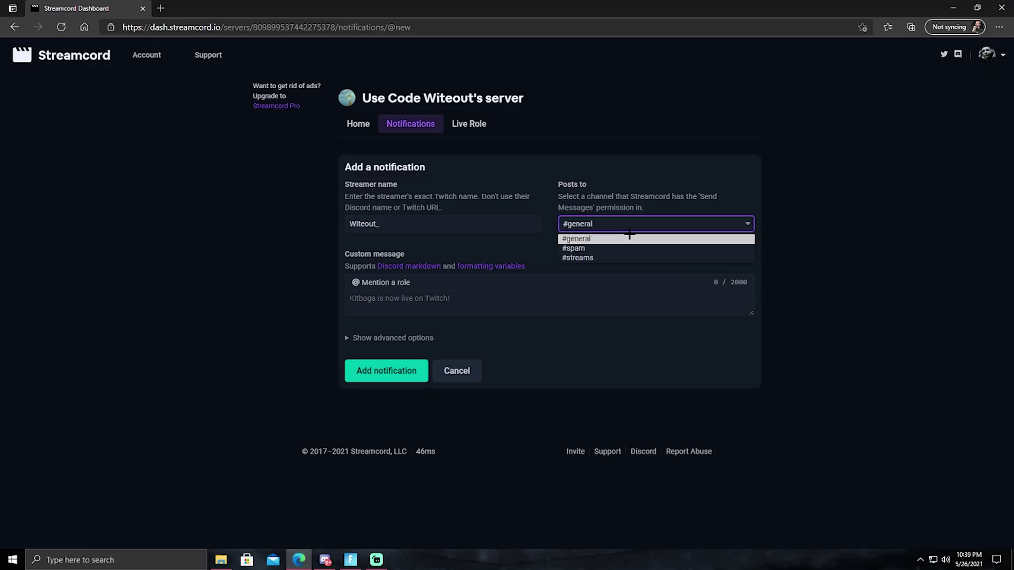
left_click(602, 258)
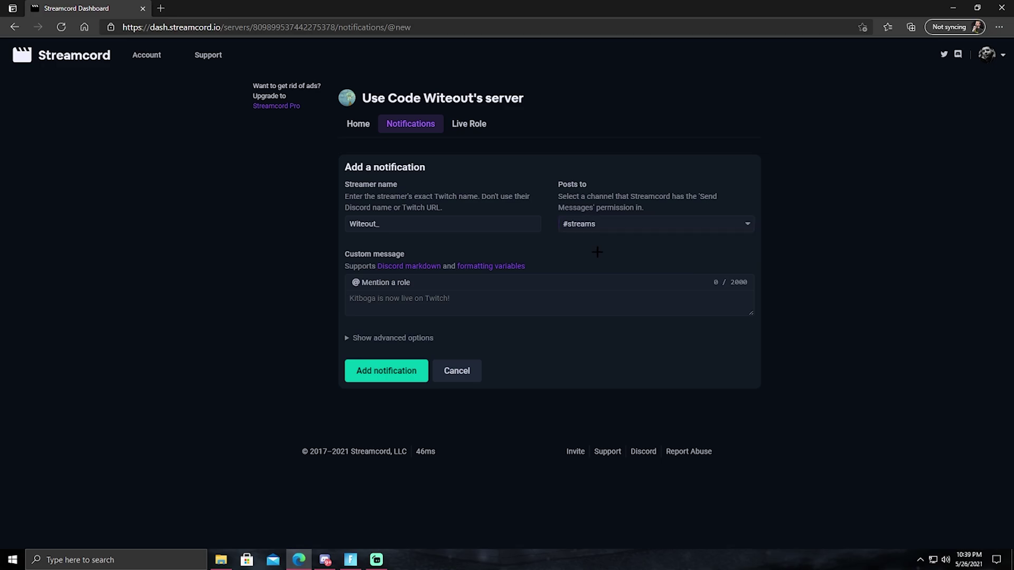
left_click(559, 291)
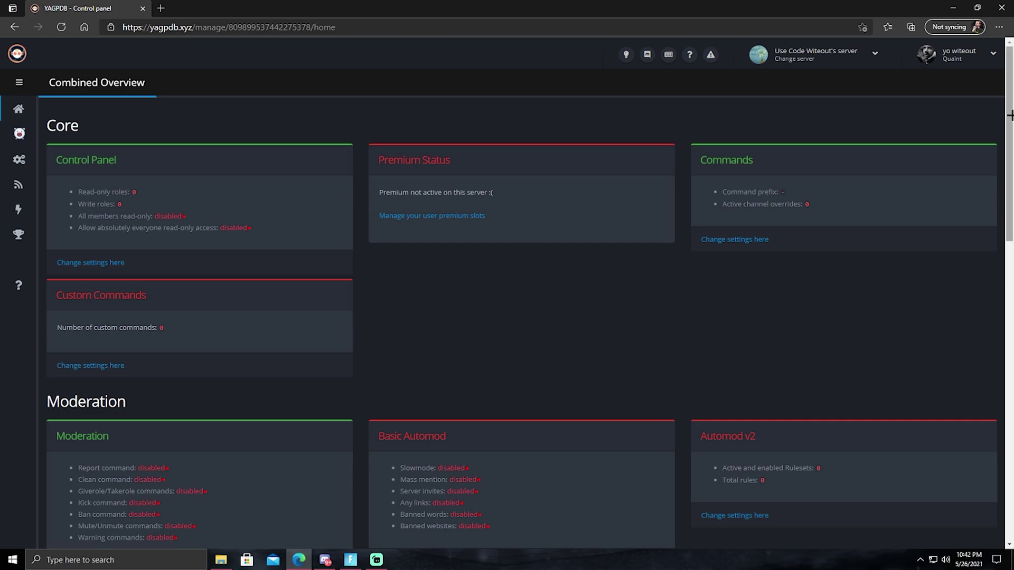
Find the Youtube feeds settings in the YAGPDB overview and switch on Mention everyone for the new feed
left_click_drag(1009, 115, 1003, 327)
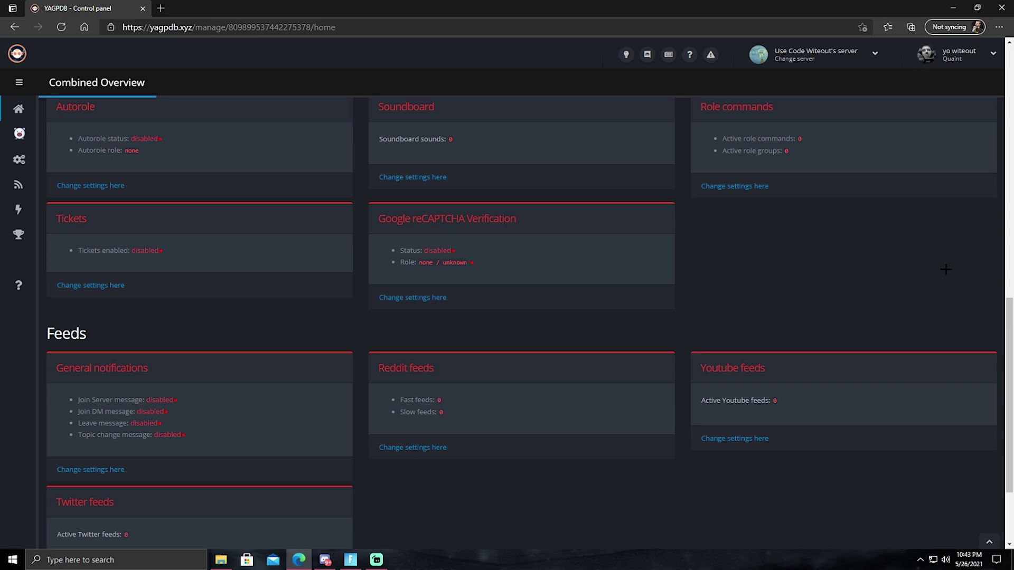
mouse_move(1010, 407)
left_mouse_down()
mouse_move(1009, 317)
mouse_move(1010, 405)
left_mouse_up()
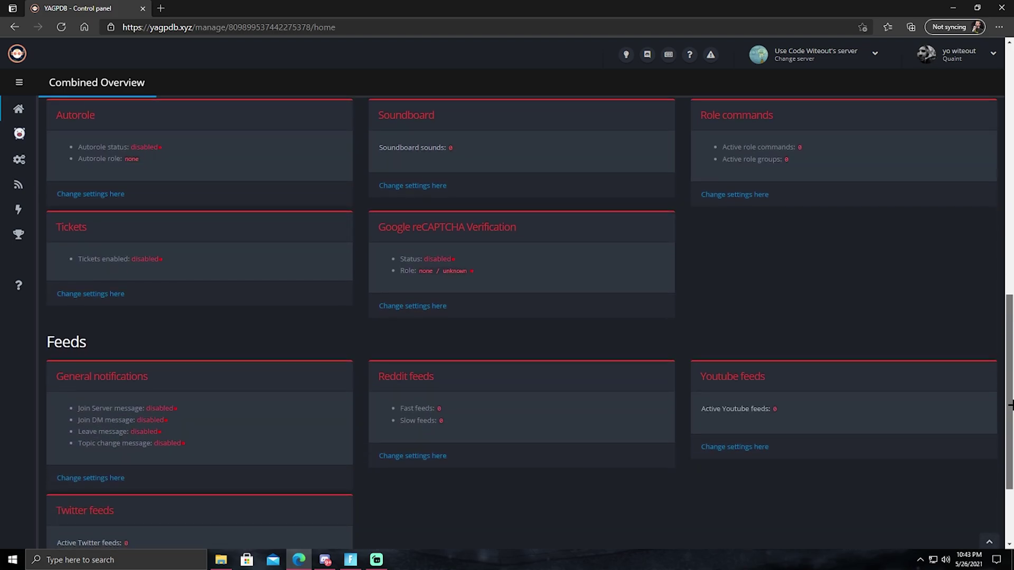
left_click(735, 447)
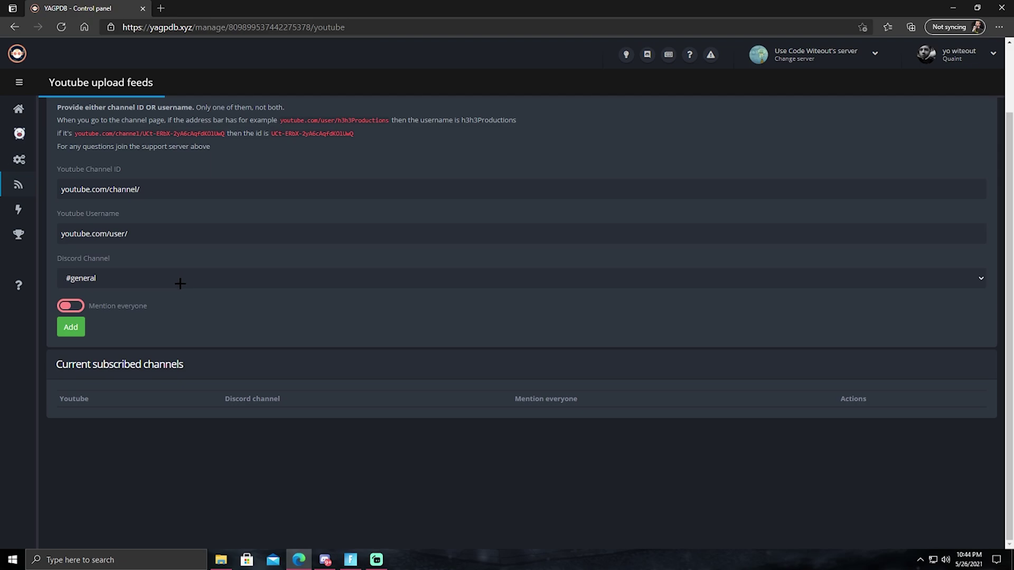
left_click(72, 307)
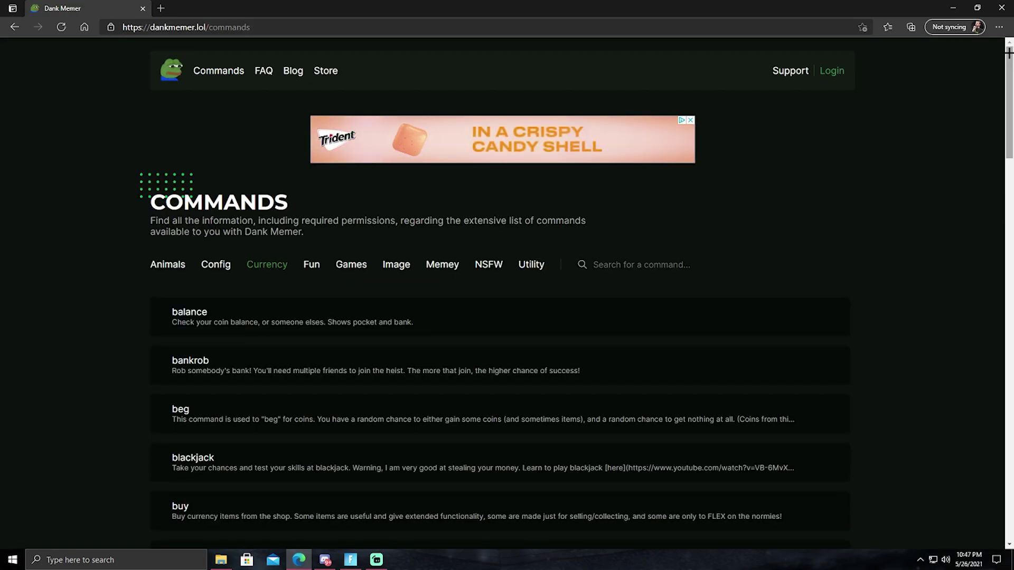
Browse Dank Memer's currency commands and the open ZSurvive and Counting Bot pages
scroll(1009, 169, "down", 2)
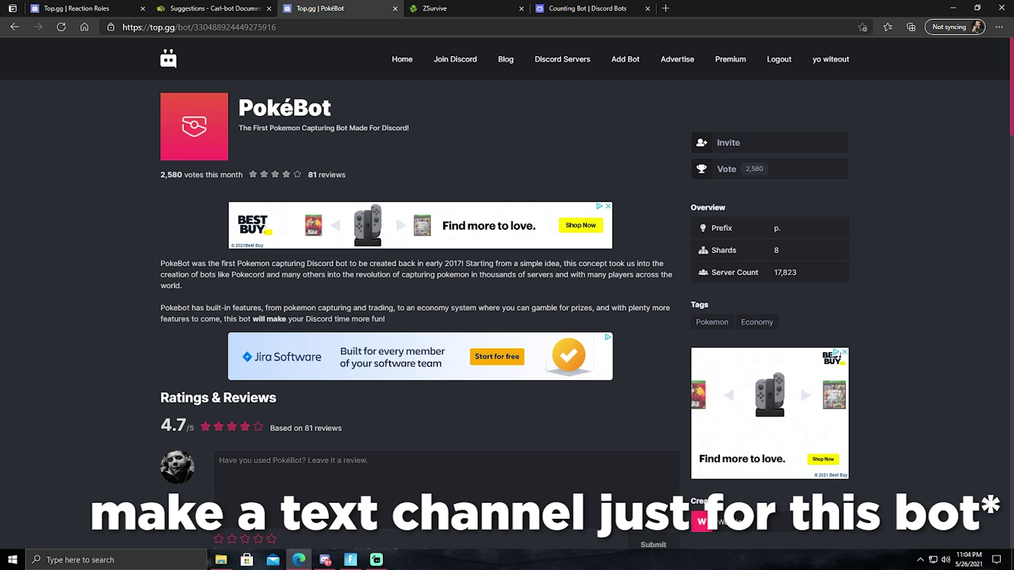
key("ctrl+Tab")
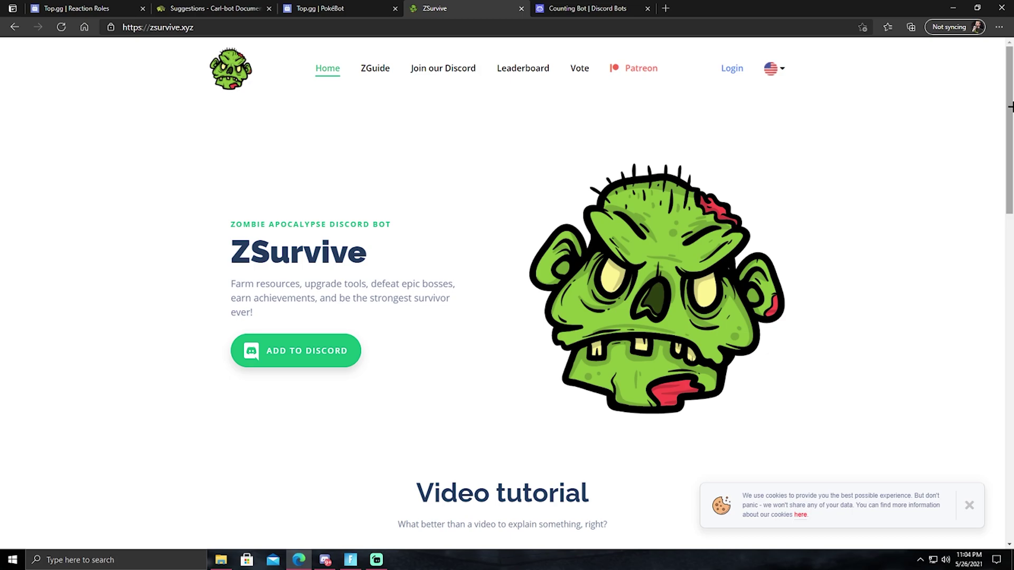
key("ctrl+Tab")
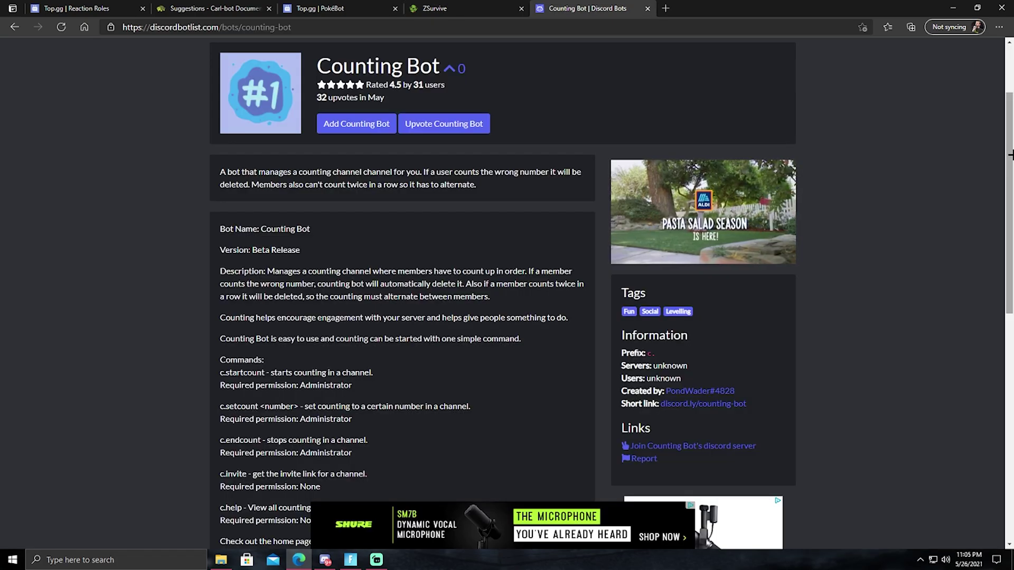